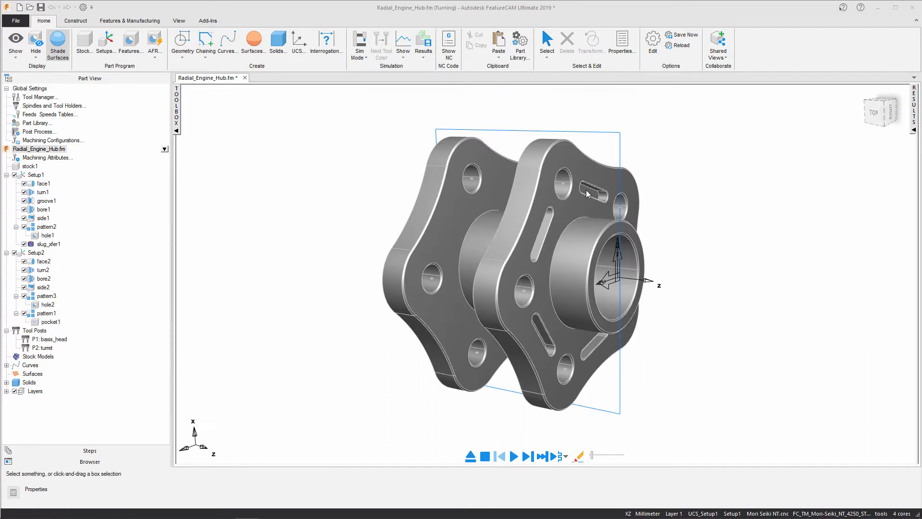
Step: Begin a Turn/Mill pocket feature with feature recognition, aligned along the setup Z-axis and extracted using a horizontal surface
left_click(128, 52)
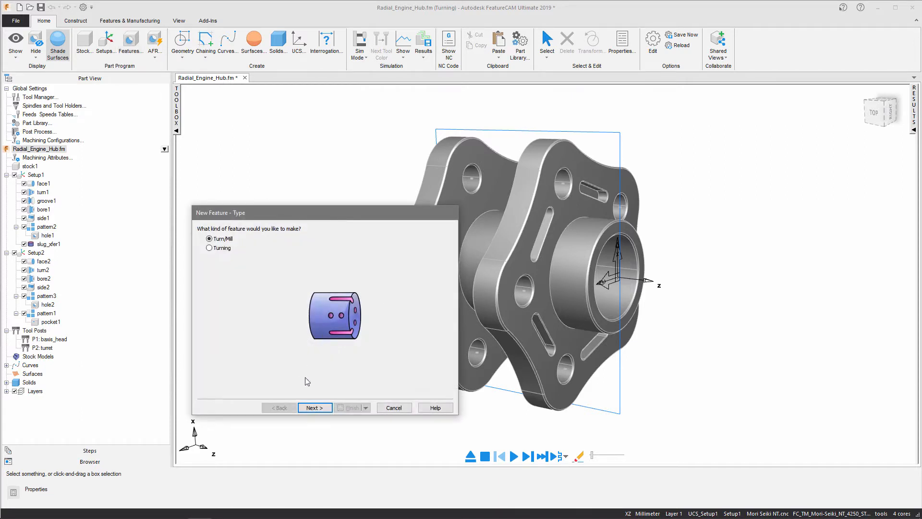
left_click(319, 408)
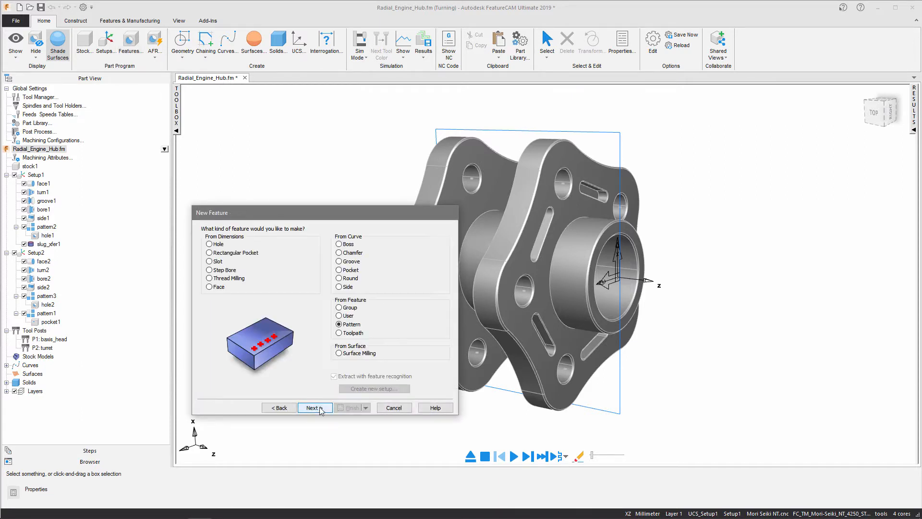
left_click(352, 271)
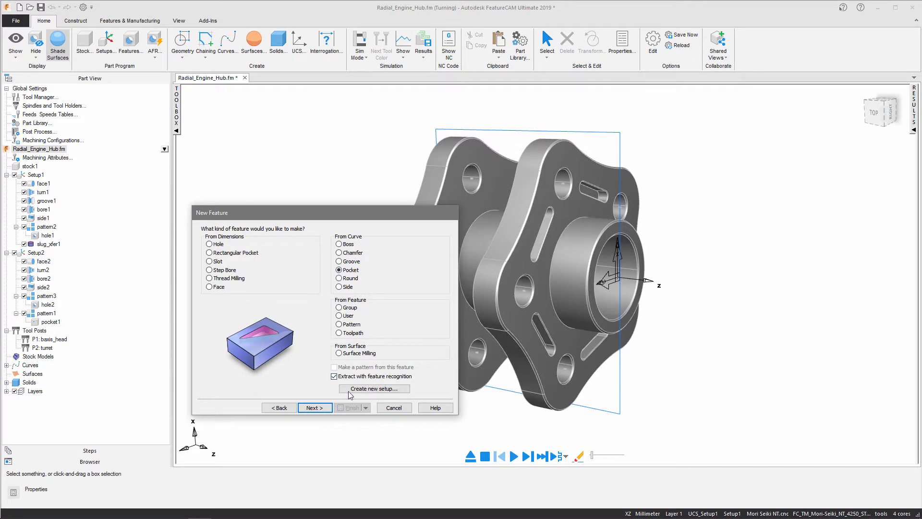
left_click(326, 409)
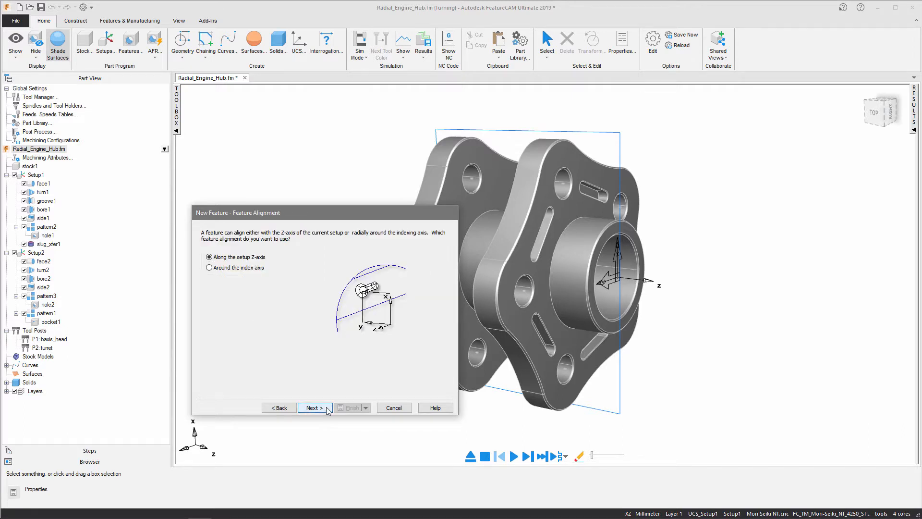
left_click(314, 407)
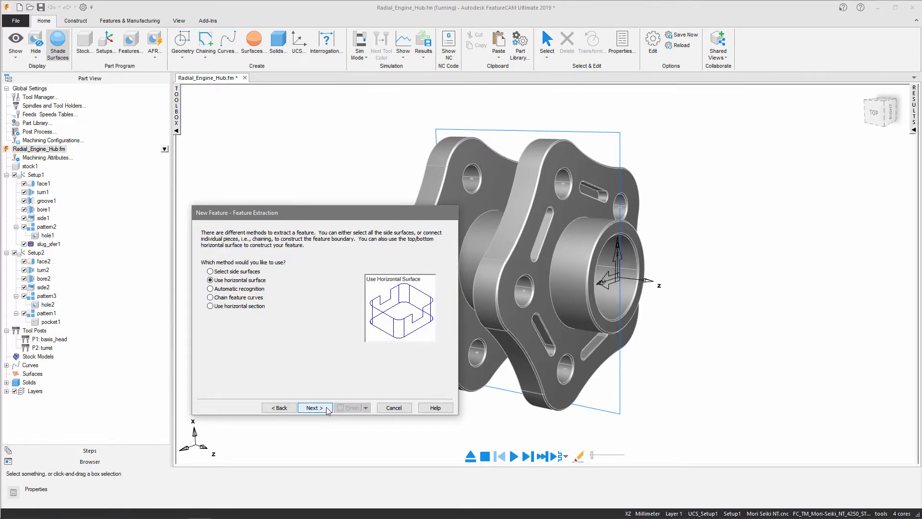
left_click(313, 408)
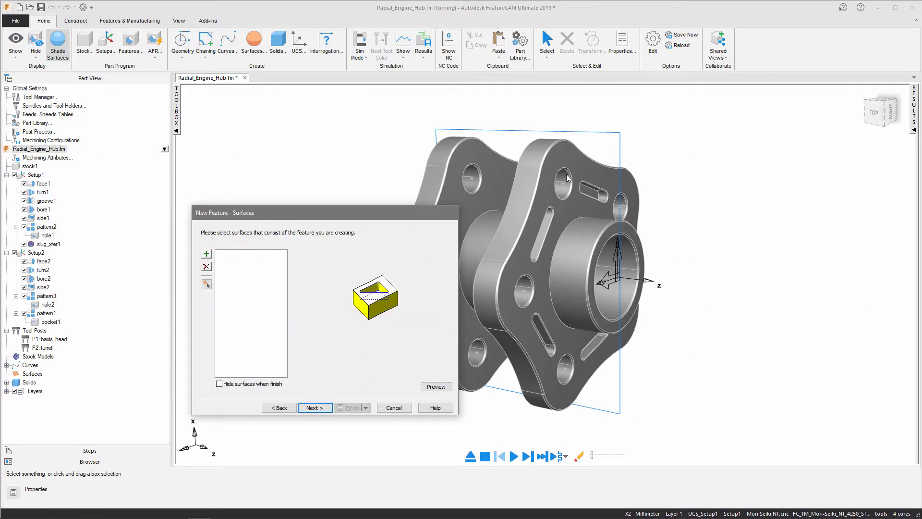
Step: Add the floor face and an end chamfer face of the front flange's uppermost slot as the pocket's surfaces
scroll(624, 220, "up", 5)
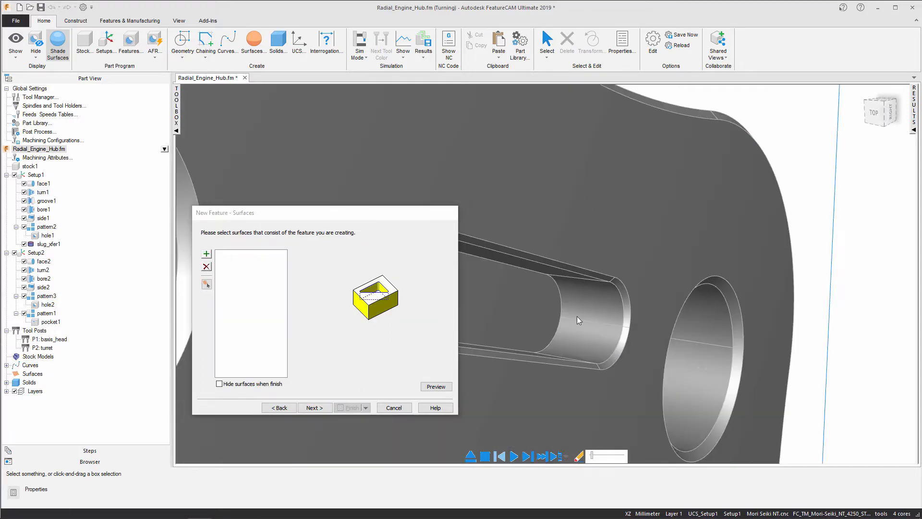
left_click(534, 304)
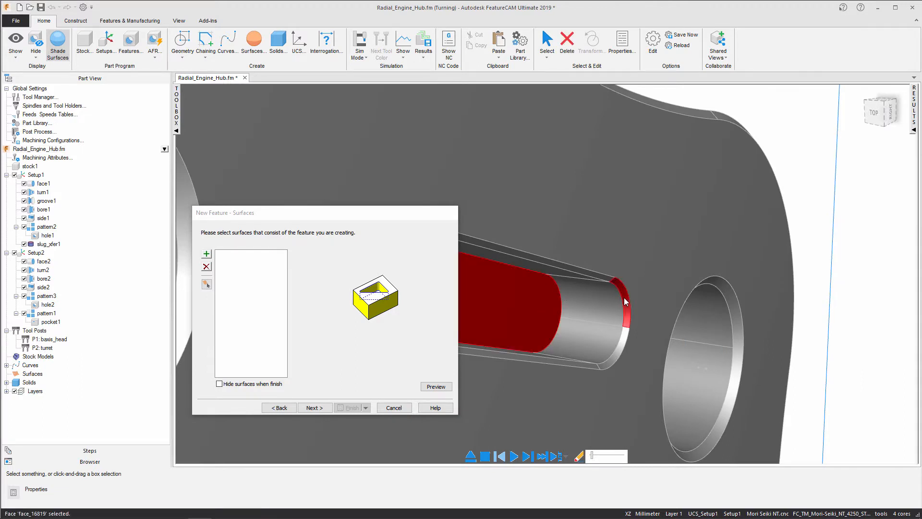
left_click(207, 254)
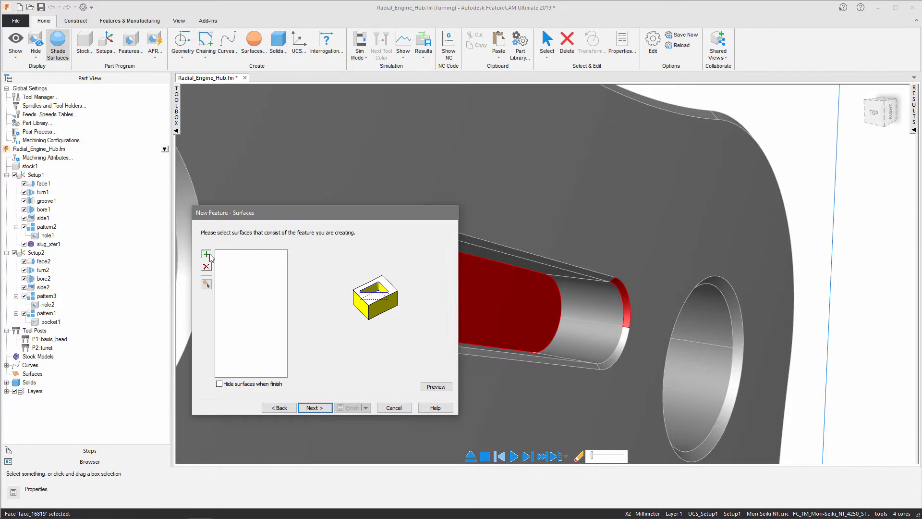
left_click(323, 408)
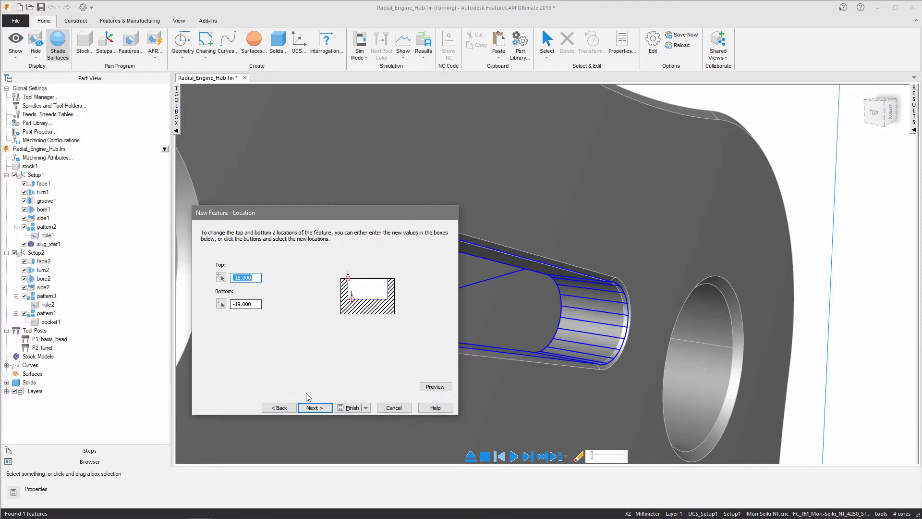
Step: Set the pocket's chamfer to 0.250 mm by picking two points across the slot's chamfered edge, and finish the feature
left_click(314, 408)
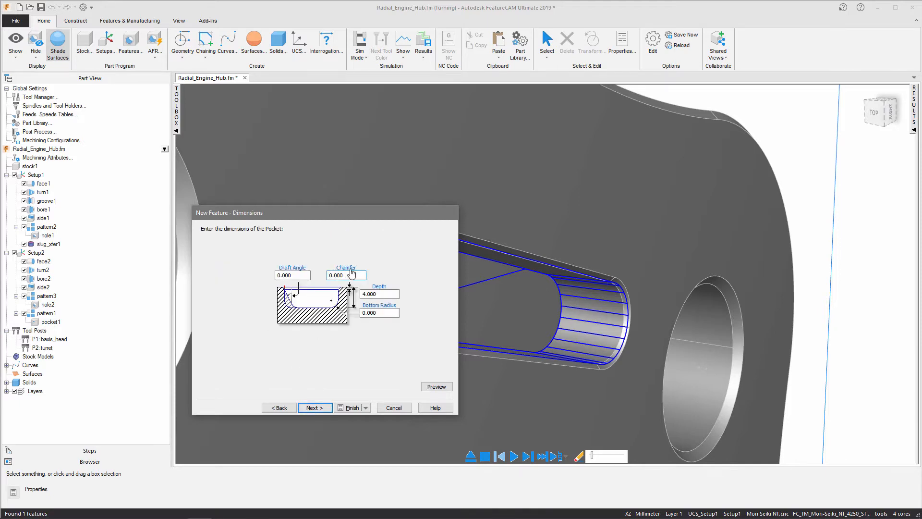
left_click(352, 272)
left_click(608, 281)
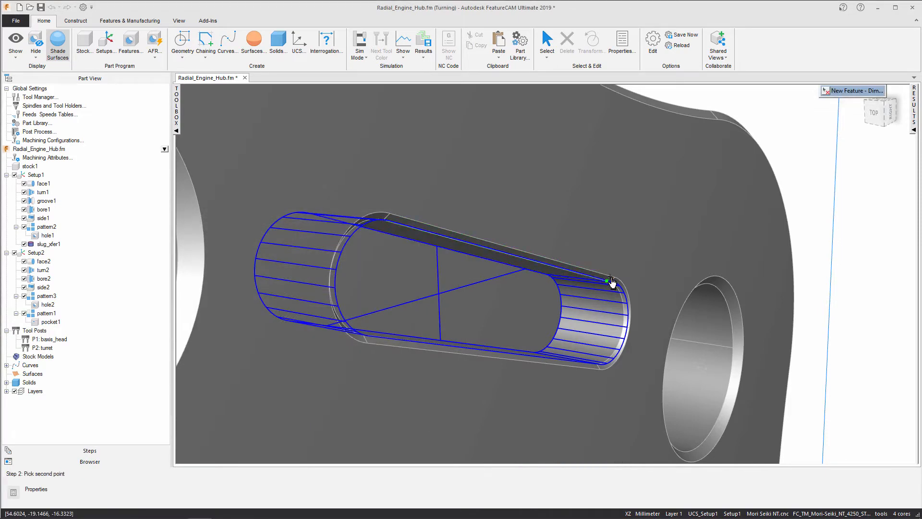
left_click(605, 308)
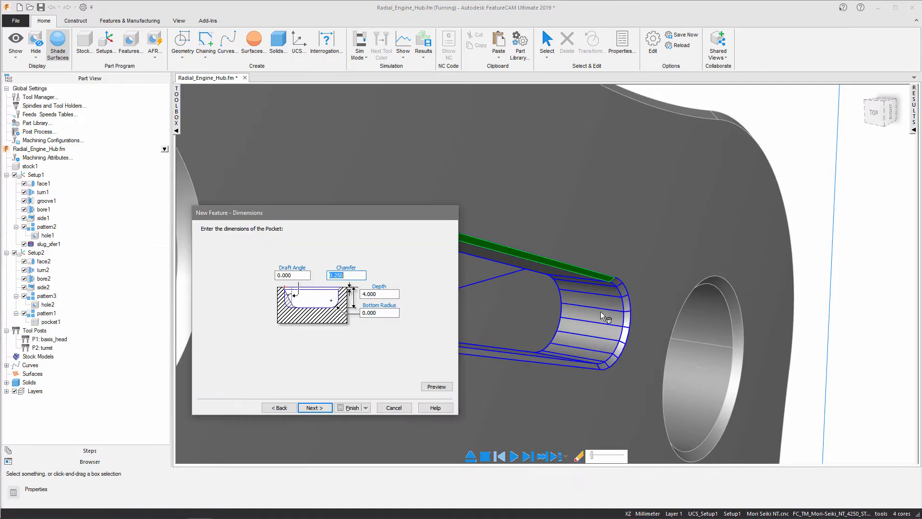
left_click(352, 408)
left_click(296, 403)
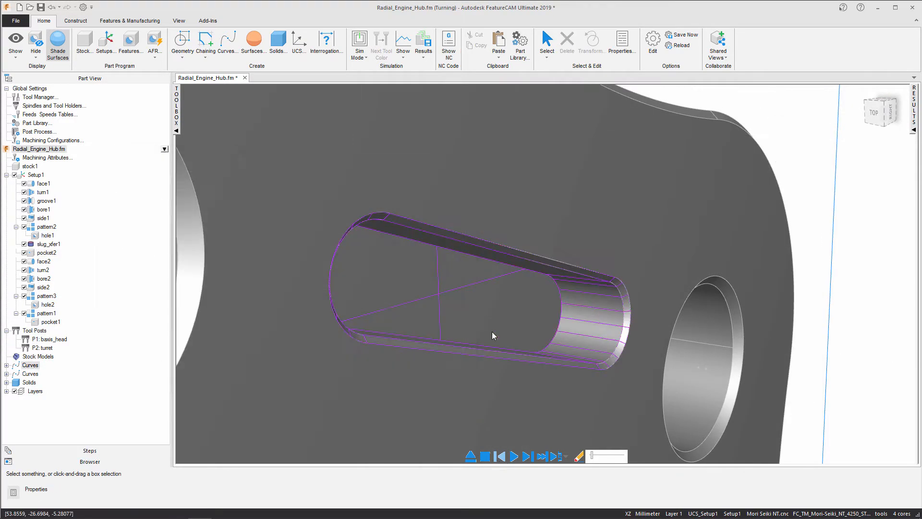
Step: Begin a Turn/Mill pattern feature with the new slot pocket, pocket2, as its base
scroll(565, 199, "down", 10)
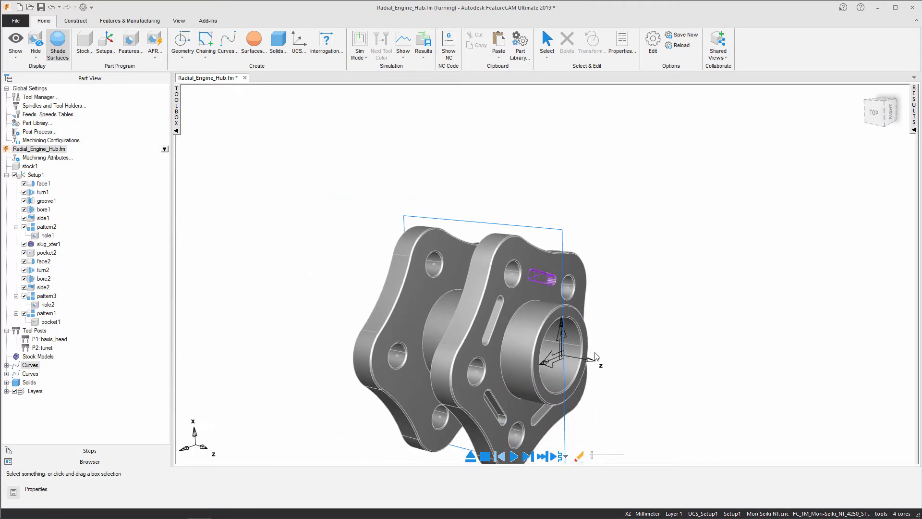
middle_click_drag(518, 327, 527, 283)
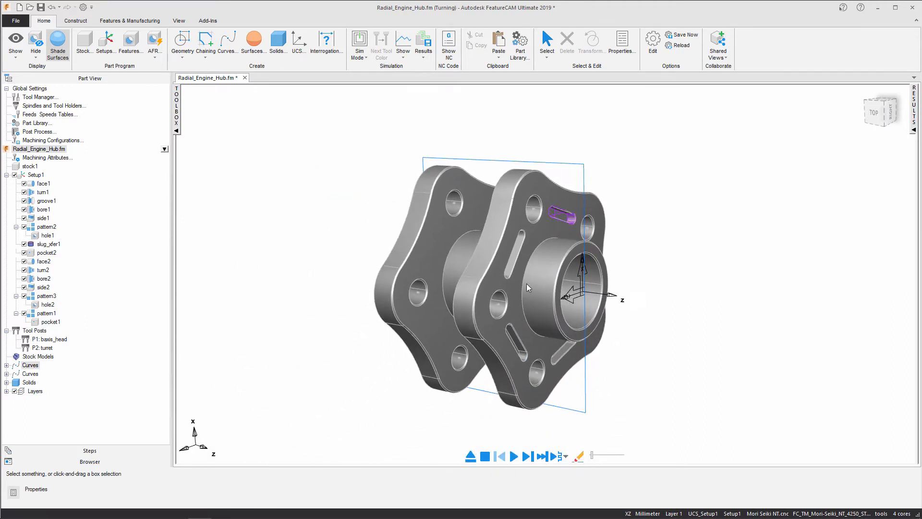
left_click(130, 53)
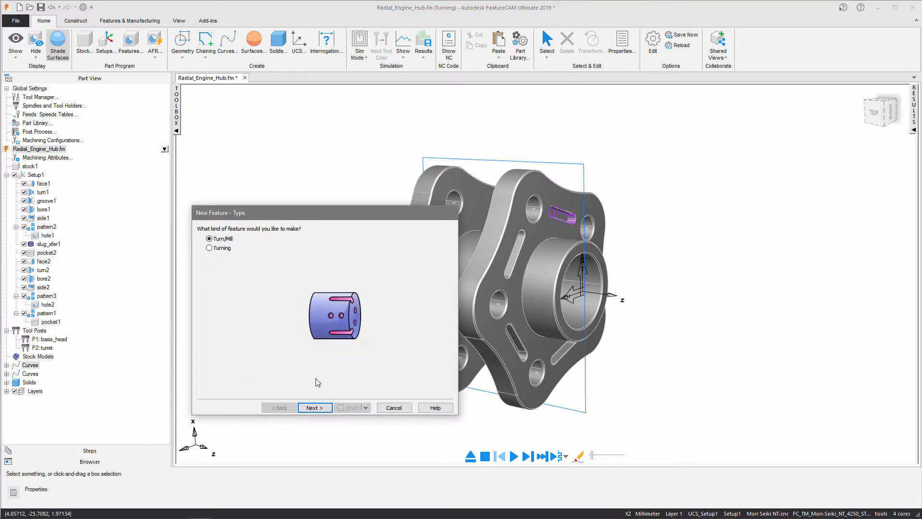
left_click(313, 408)
left_click(350, 324)
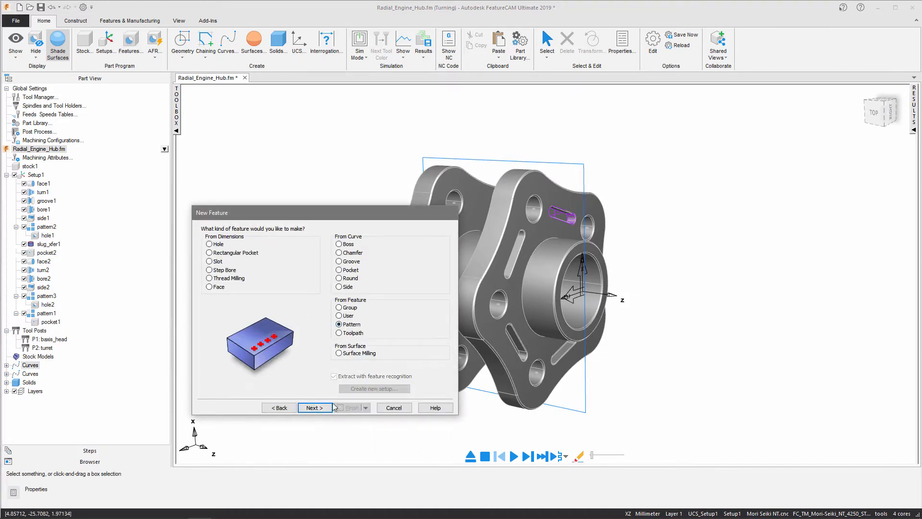
left_click(314, 407)
left_click(561, 214)
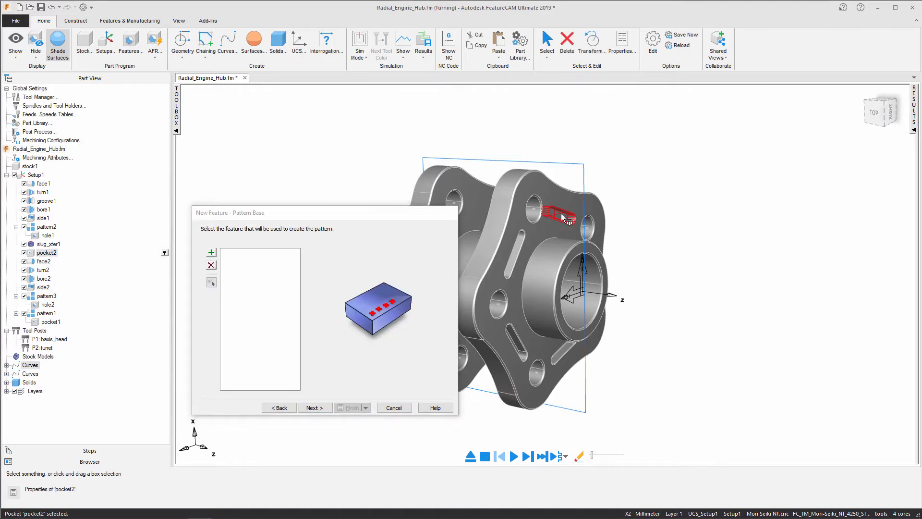
left_click(212, 253)
left_click(313, 407)
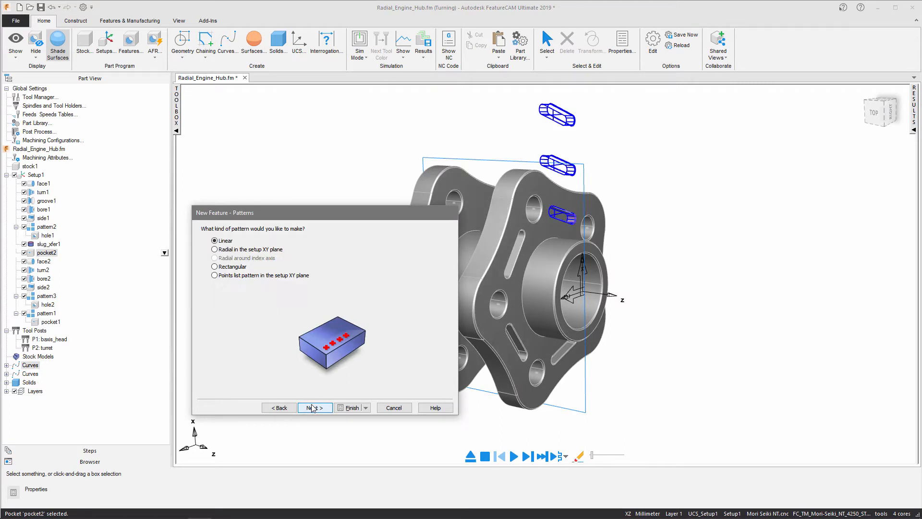
Step: Create the slot pattern radially in the setup XY plane with diameter 0, 5 instances, 360/5 spacing angle and Local Offset enabled
left_click(241, 251)
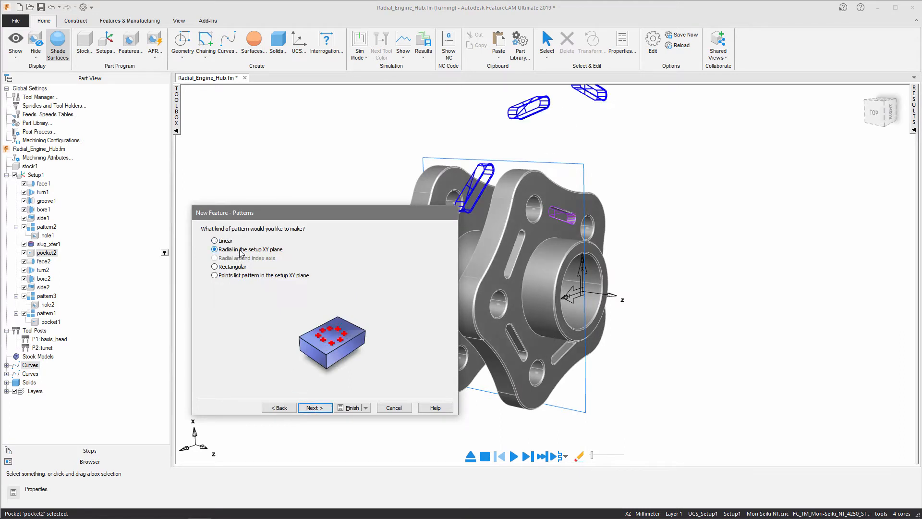
left_click(314, 407)
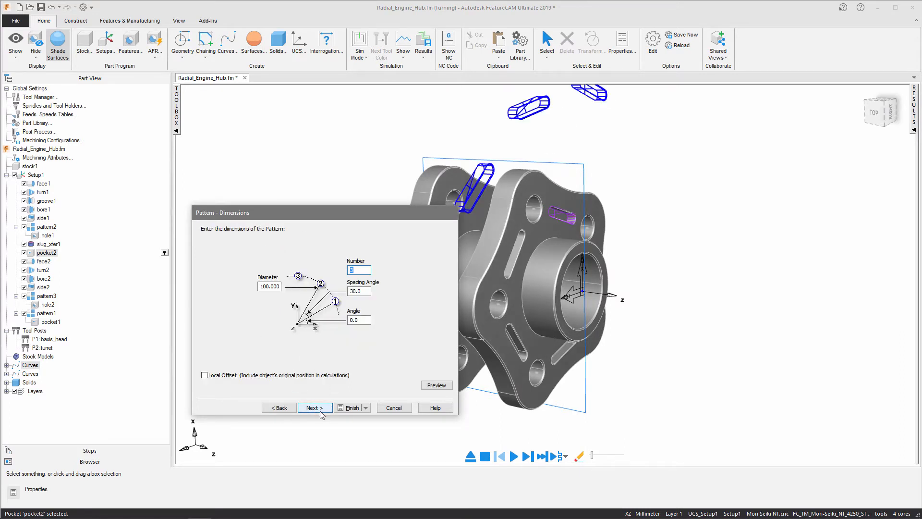
double_click(271, 287)
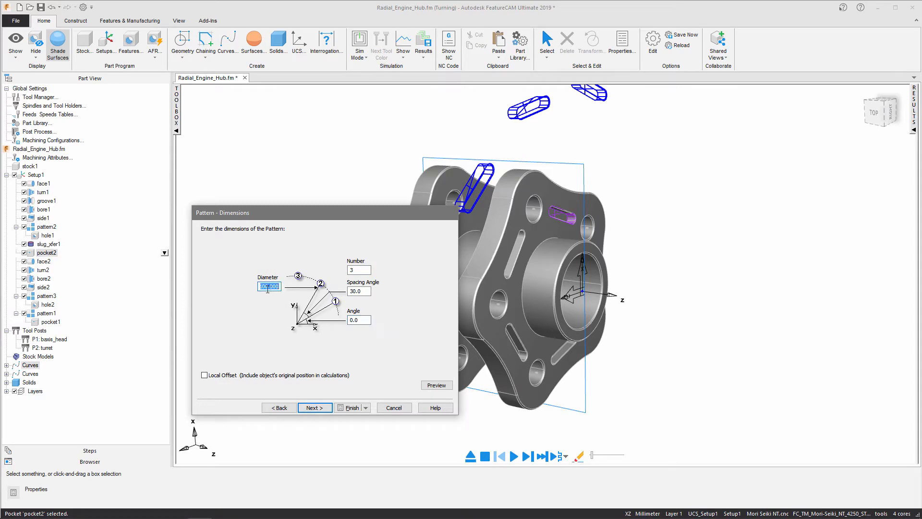
type("0")
left_click_drag(358, 273, 342, 274)
left_click(361, 291)
left_click(437, 385)
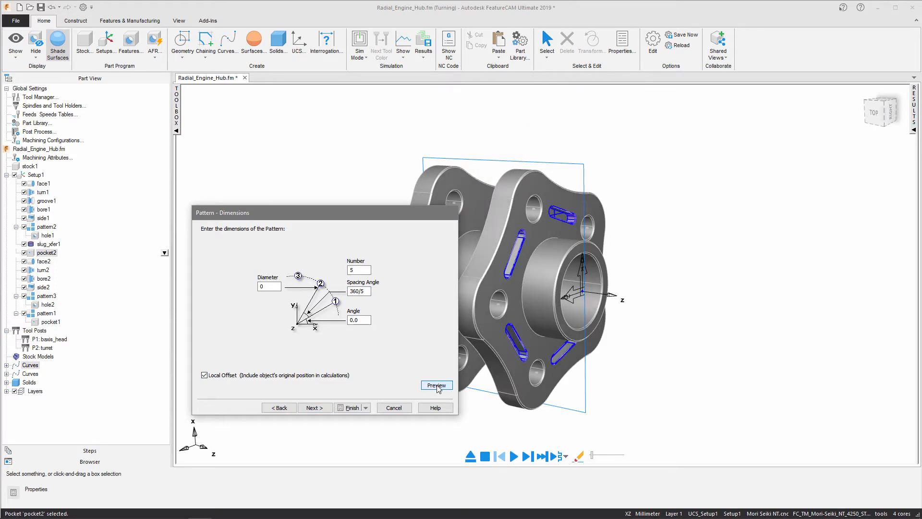
left_click(351, 407)
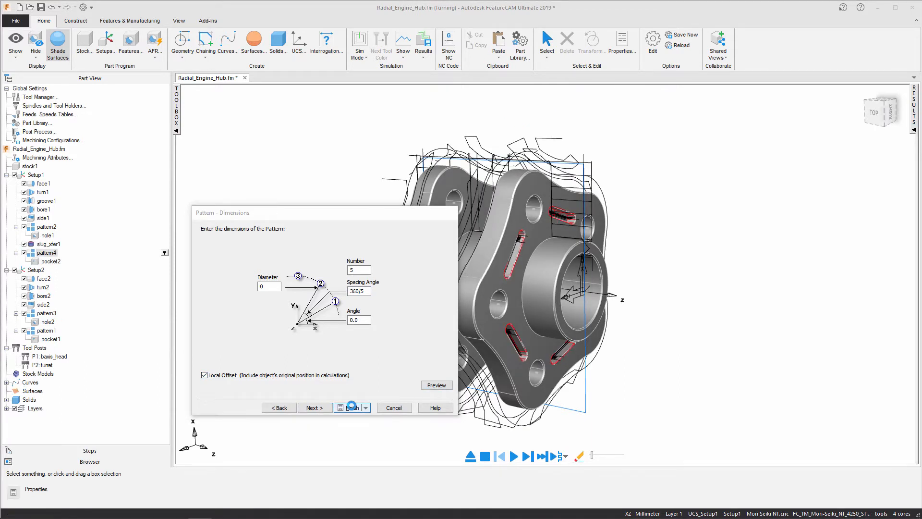
left_click(360, 431)
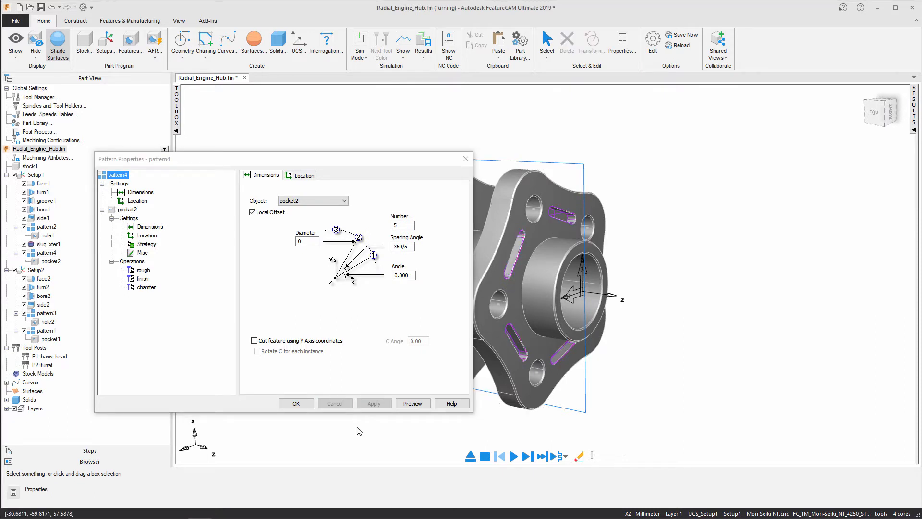
left_click(297, 403)
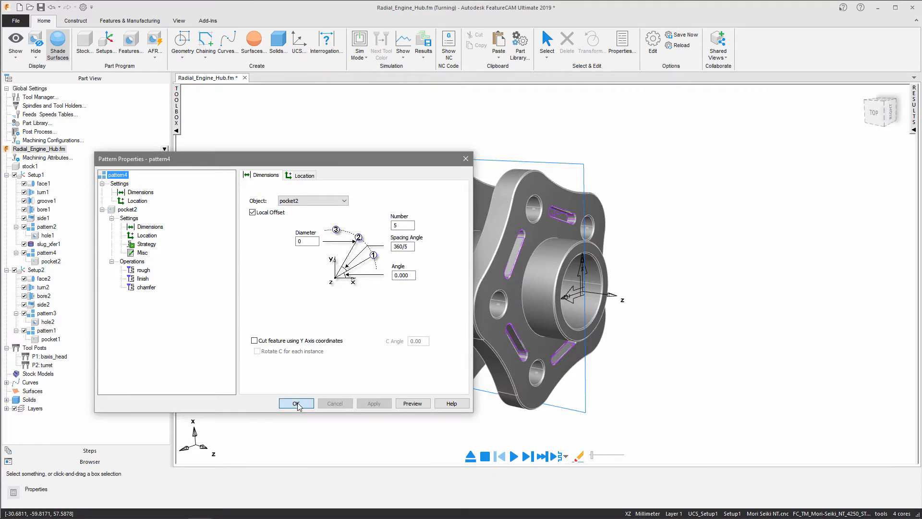
Step: Move the new slot pattern ahead of slug_xfer1 in Setup1, and disable slug_xfer1 and all of Setup2
left_click_drag(46, 253, 52, 247)
left_click(37, 260)
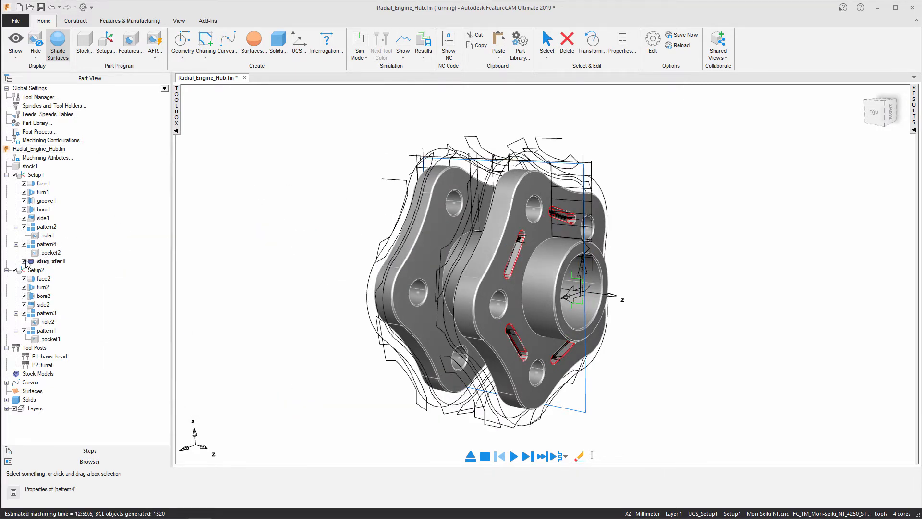
left_click(24, 261)
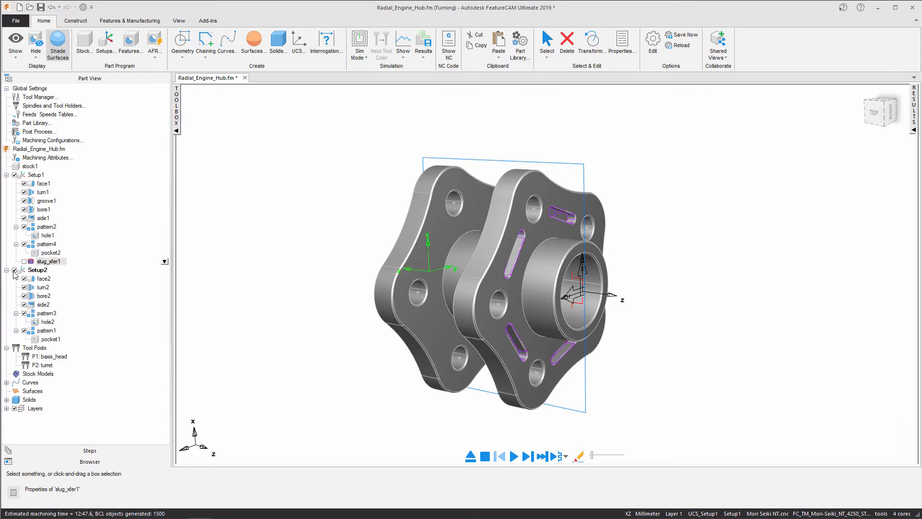
left_click(15, 270)
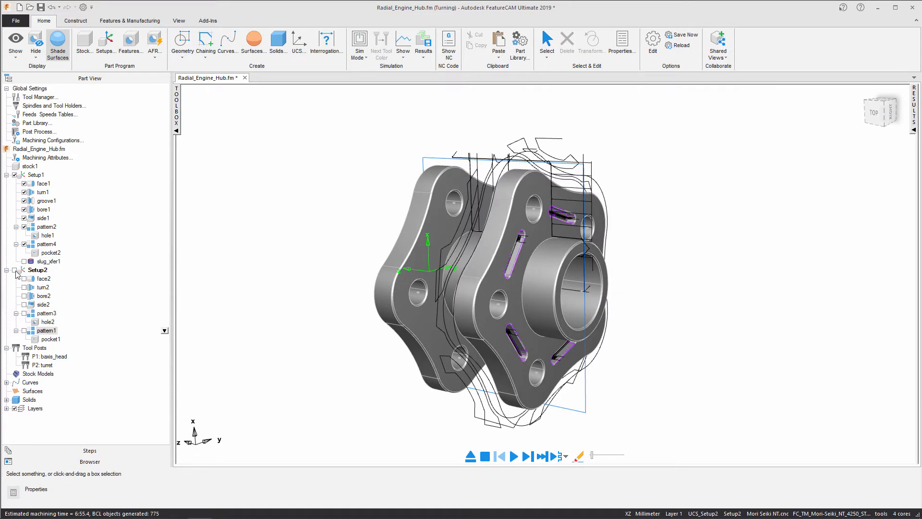
Step: Run the machine simulation of Setup1 through to the milled slots, viewing the chuck and part, and exit the simulation
left_click(359, 52)
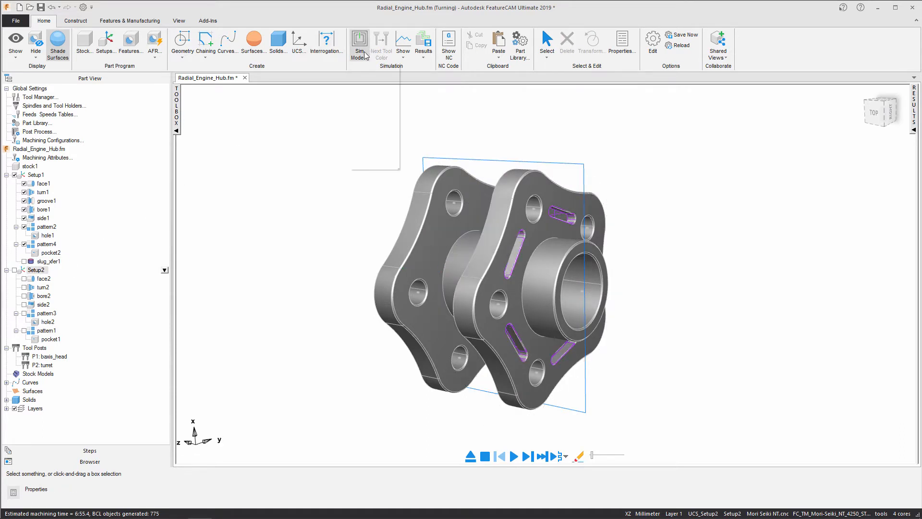
left_click(374, 157)
left_click(530, 459)
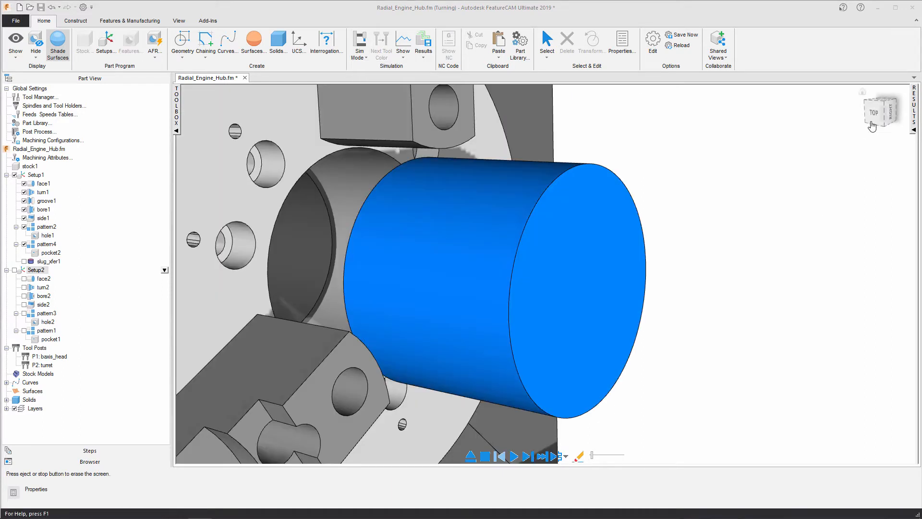
left_click(863, 96)
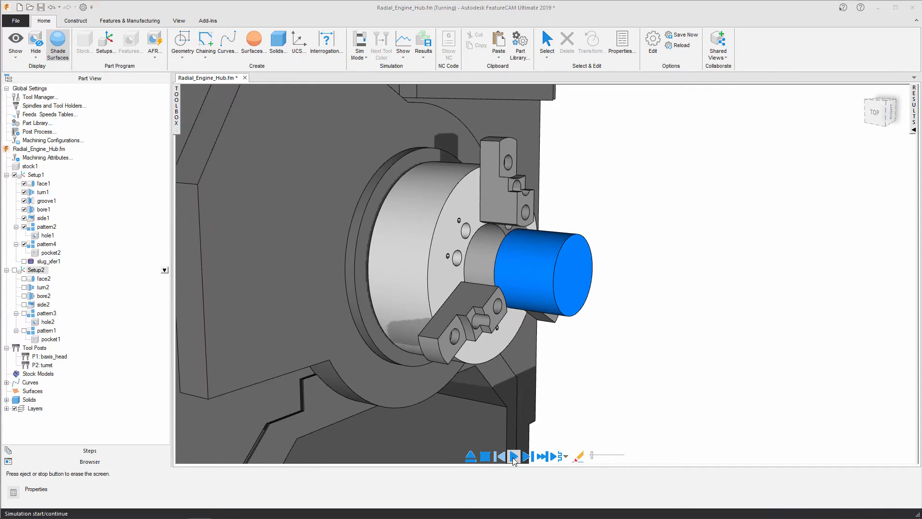
left_click(526, 456)
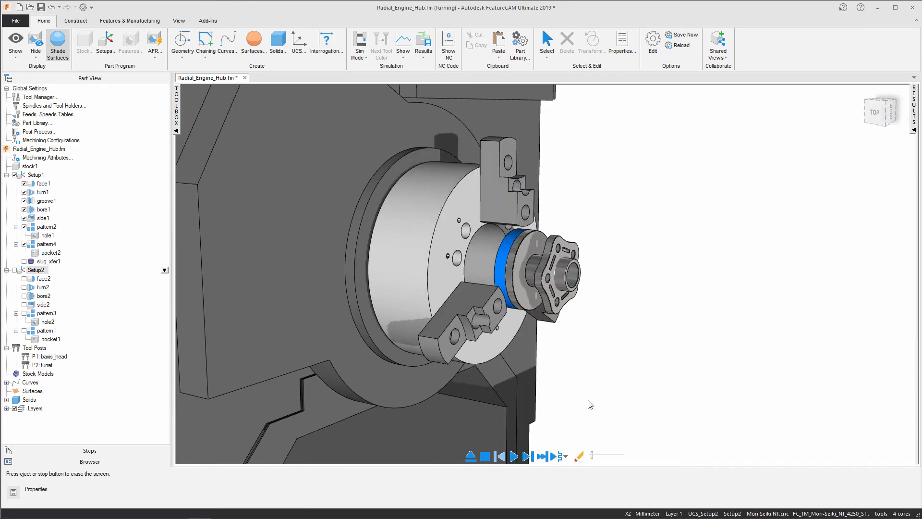
left_click(470, 455)
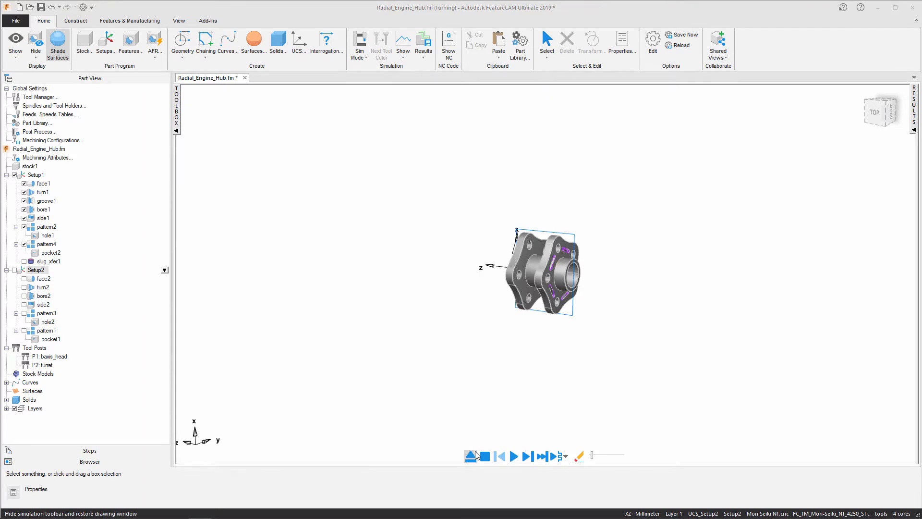
Step: Set the slot pattern, pattern4, to cut its features using Y Axis coordinates and apply the change
scroll(576, 290, "up", 6)
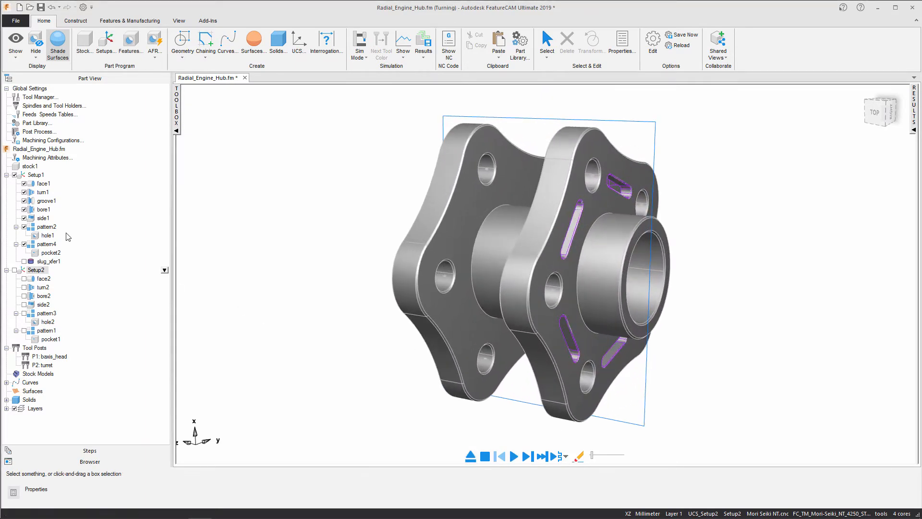
double_click(49, 244)
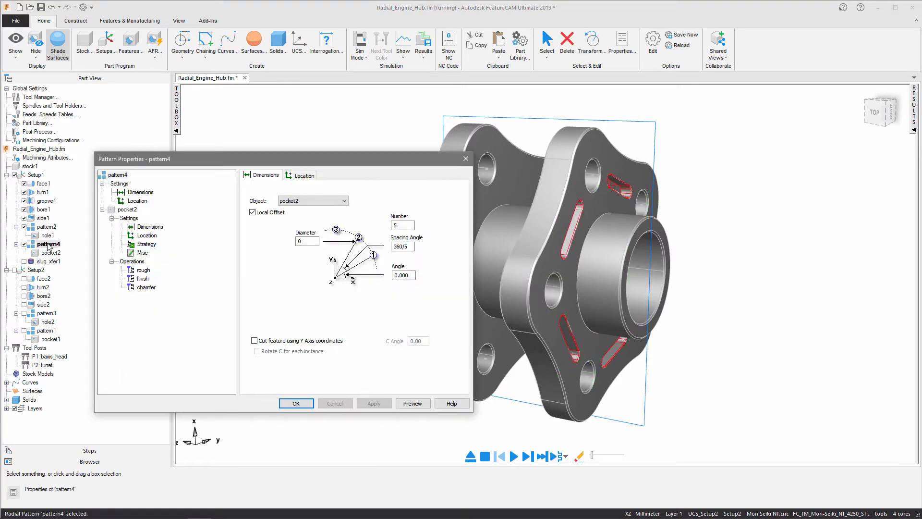
left_click(260, 342)
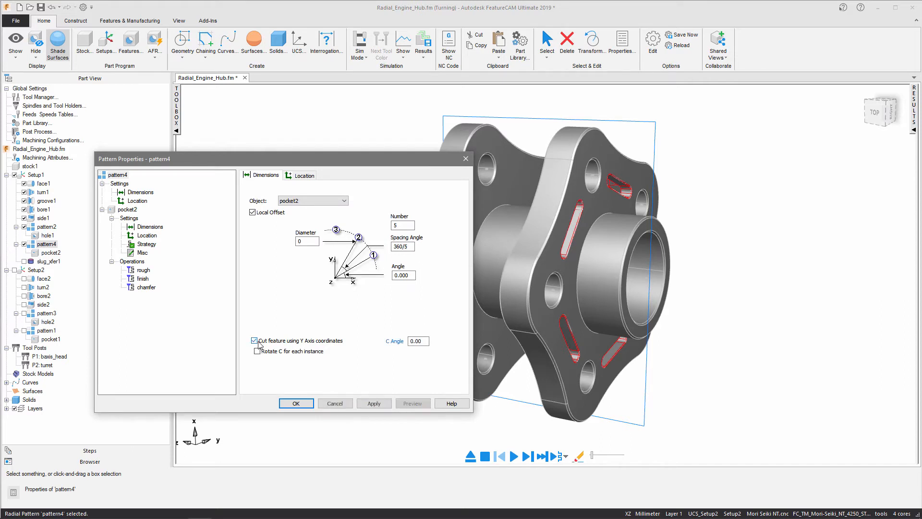
left_click(381, 406)
left_click(294, 404)
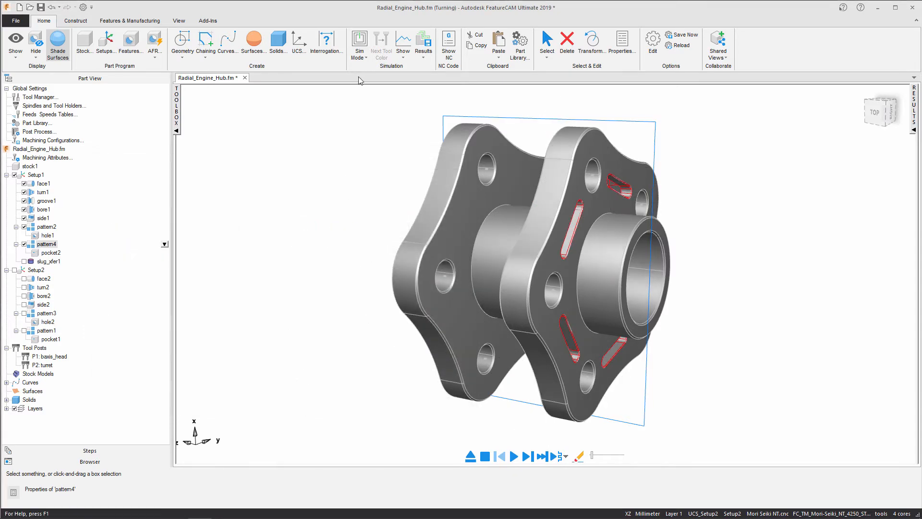
Step: Run the machine simulation with Y-axis cutting enabled for the slots, viewing the whole chuck, and exit the simulation
left_click(359, 46)
left_click(373, 158)
left_click(528, 457)
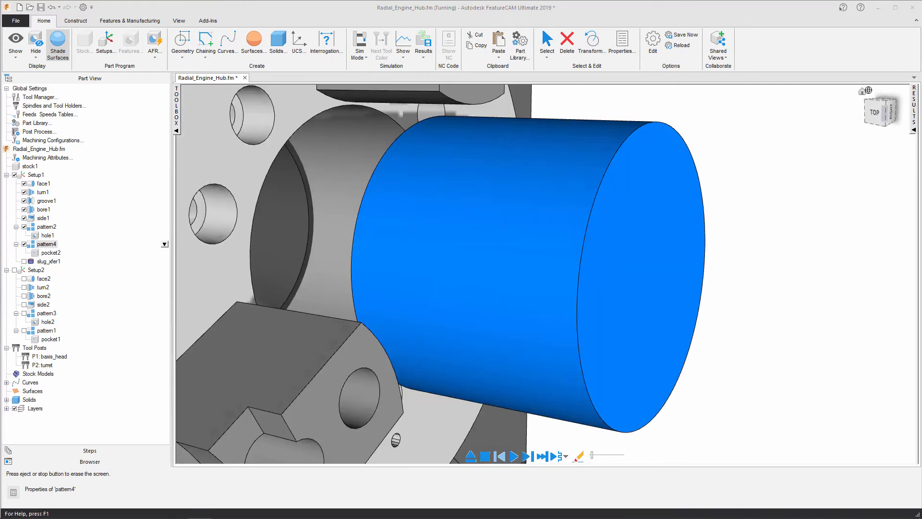
left_click(863, 93)
left_click(514, 456)
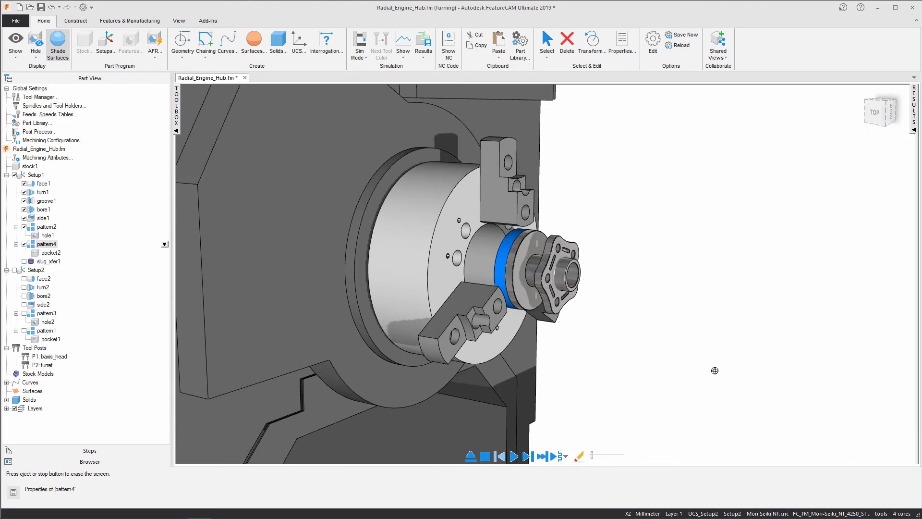
left_click(470, 456)
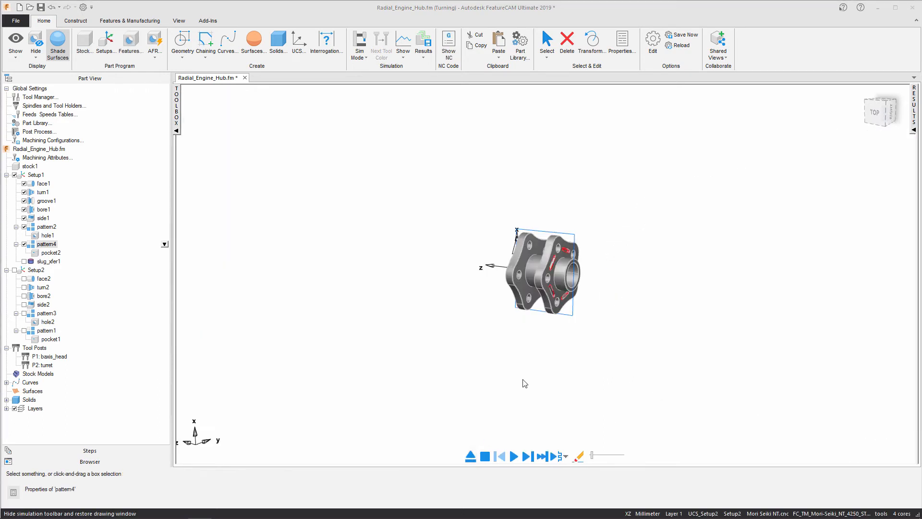
Step: Enable Rotate C for each instance in pattern4's dimensions and apply the change
scroll(579, 305, "up", 5)
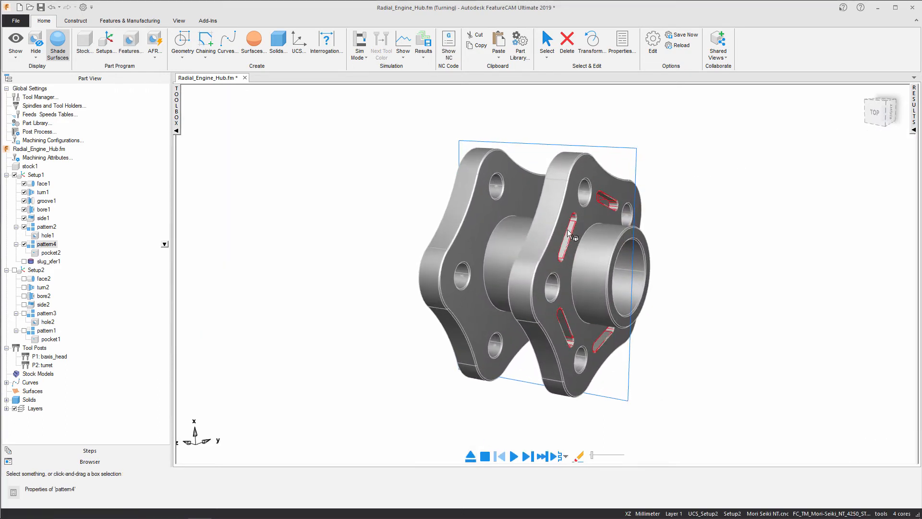
double_click(47, 245)
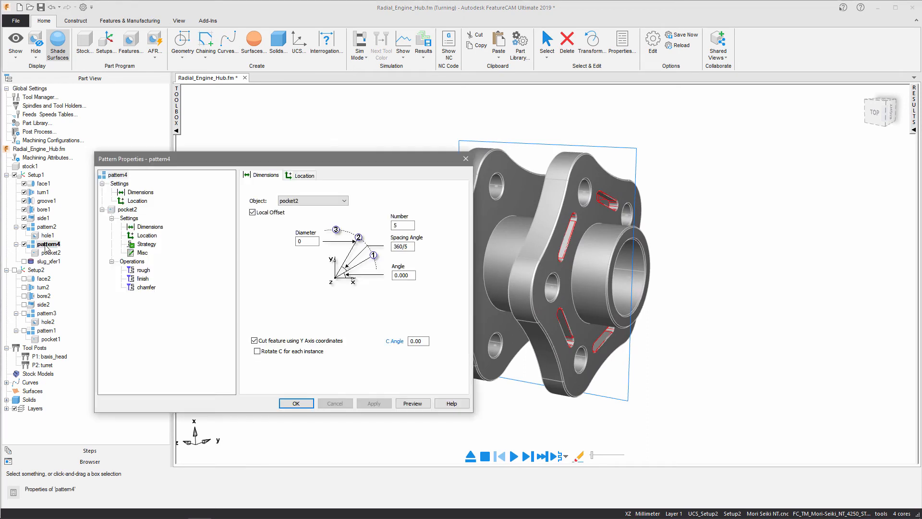
left_click(290, 354)
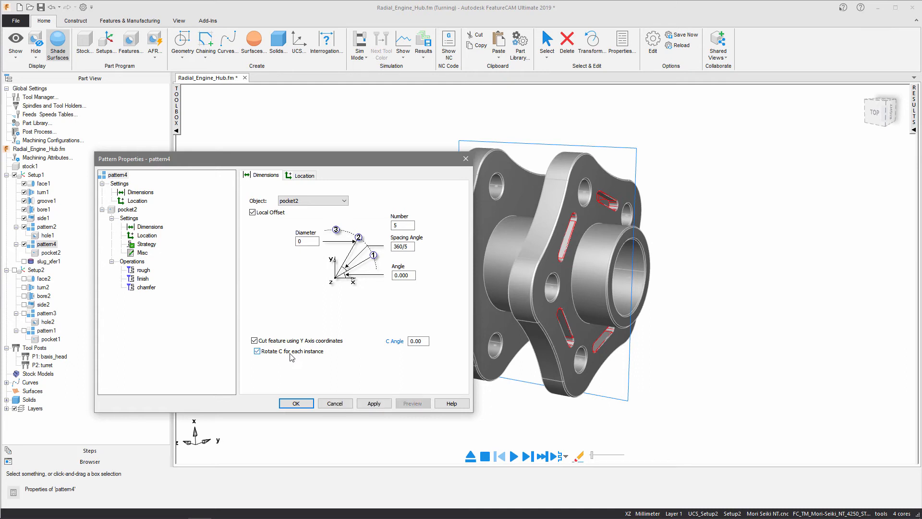
left_click(374, 404)
left_click(301, 404)
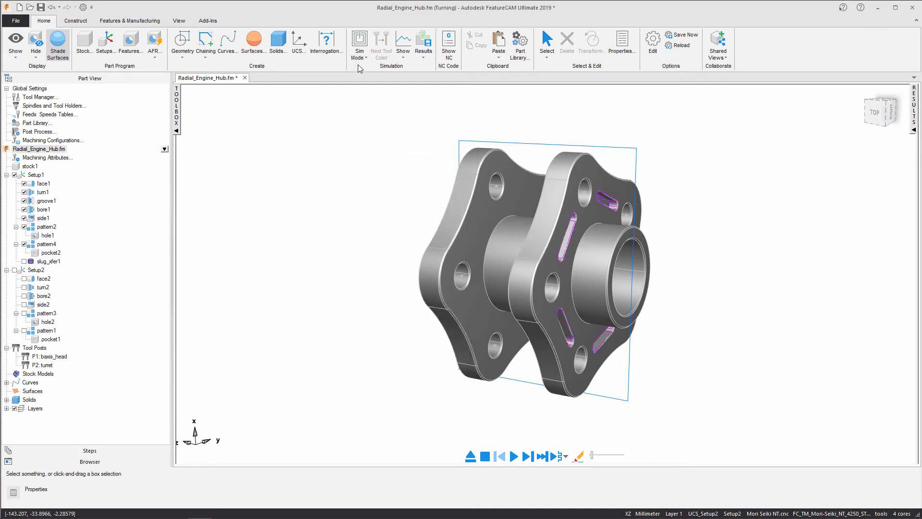
Step: Rerun the machine simulation from the home view with C rotation enabled for each slot
left_click(359, 53)
left_click(380, 161)
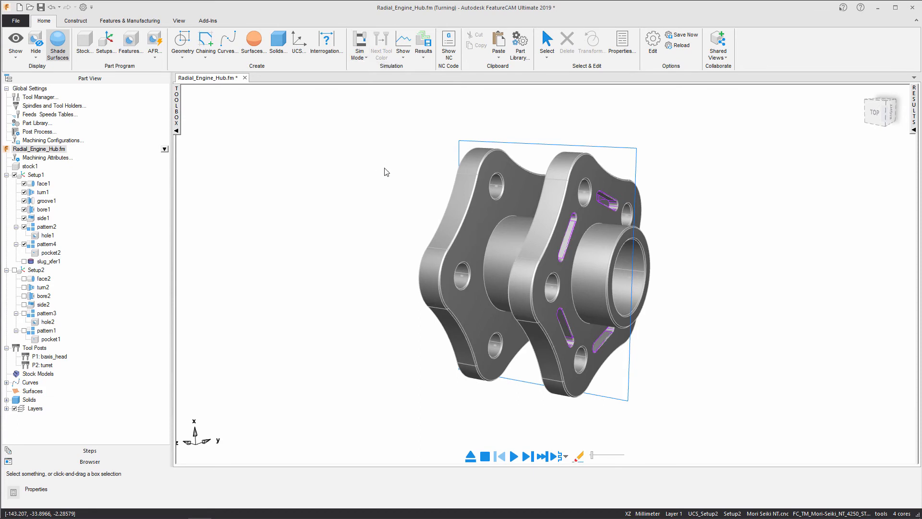
left_click(527, 456)
left_click(863, 93)
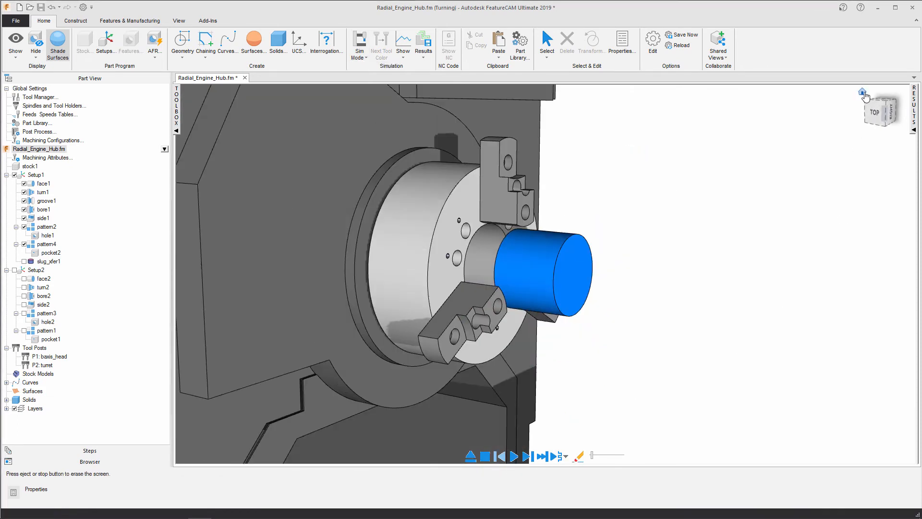
left_click(514, 456)
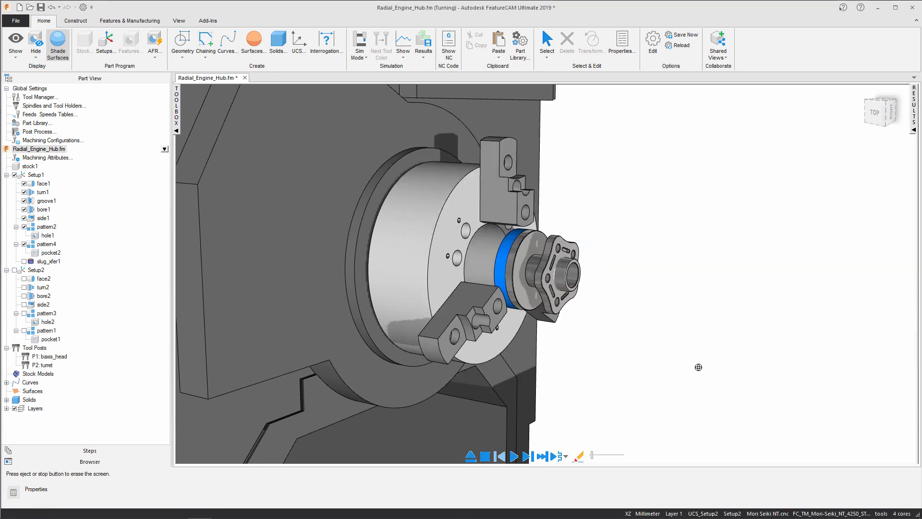
Step: Show the NC code, search it for pocket2, and examine the C-axis position in the first slot's roughing block
left_click(915, 115)
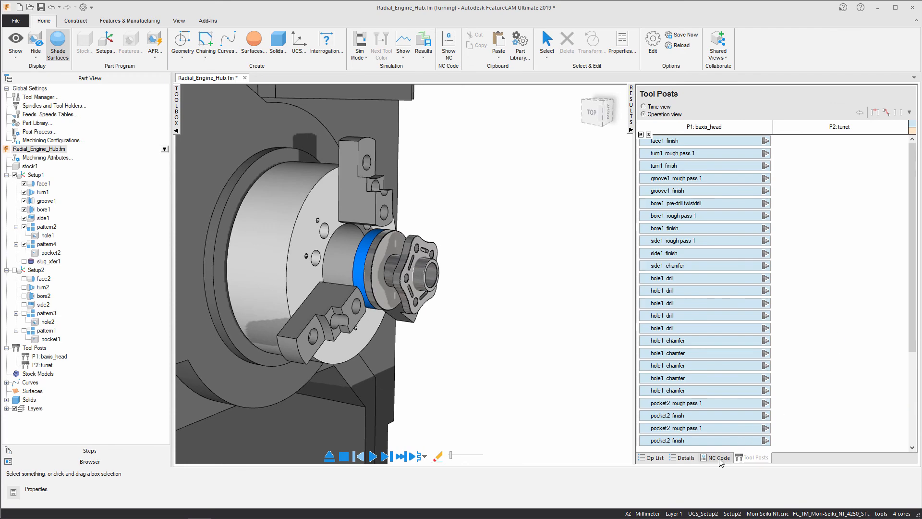
left_click(718, 457)
key("ctrl+f")
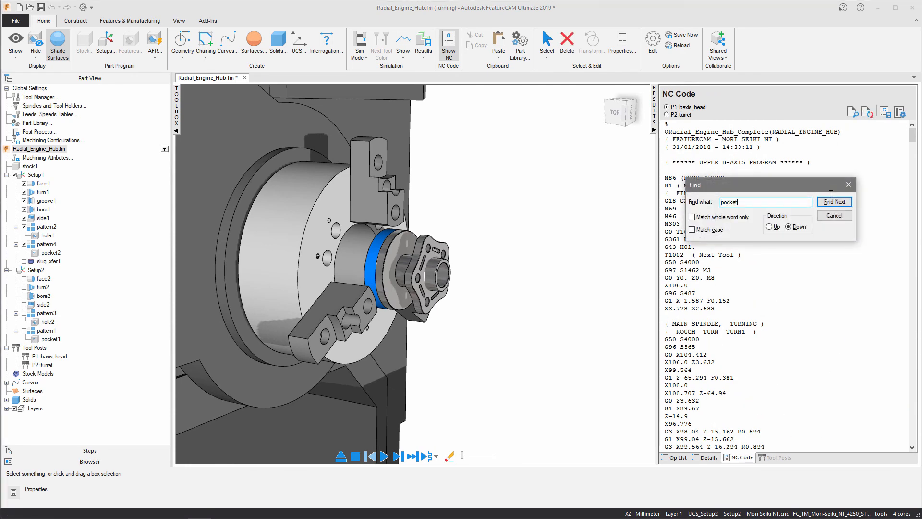
key("Return")
left_click(835, 216)
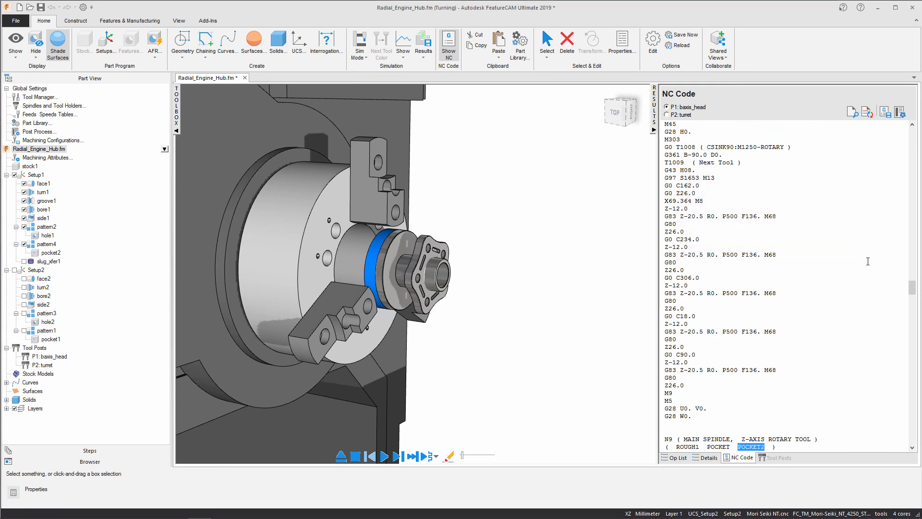
scroll(861, 256, "down", 6)
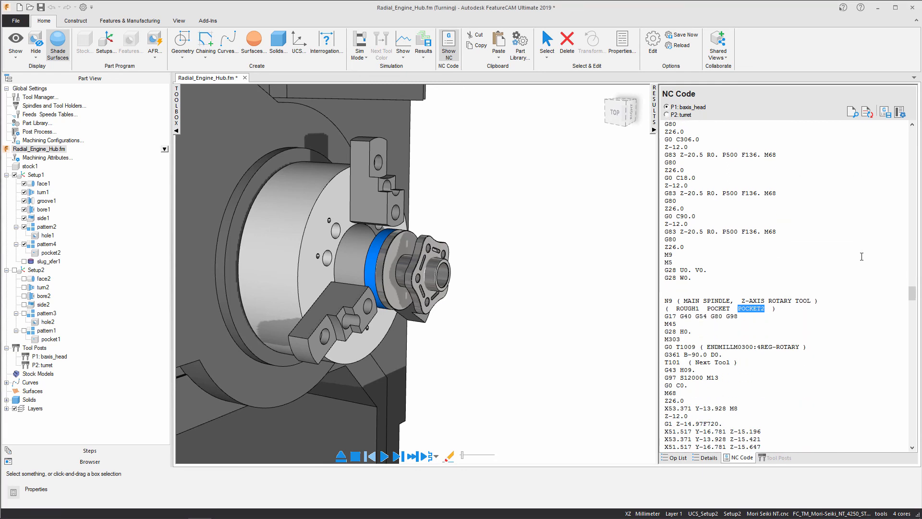
scroll(778, 278, "down", 4)
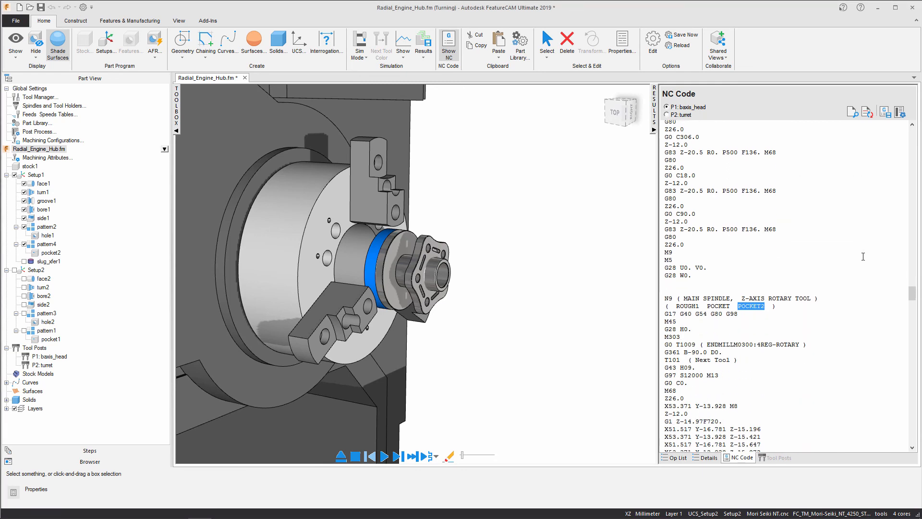
left_click(681, 295)
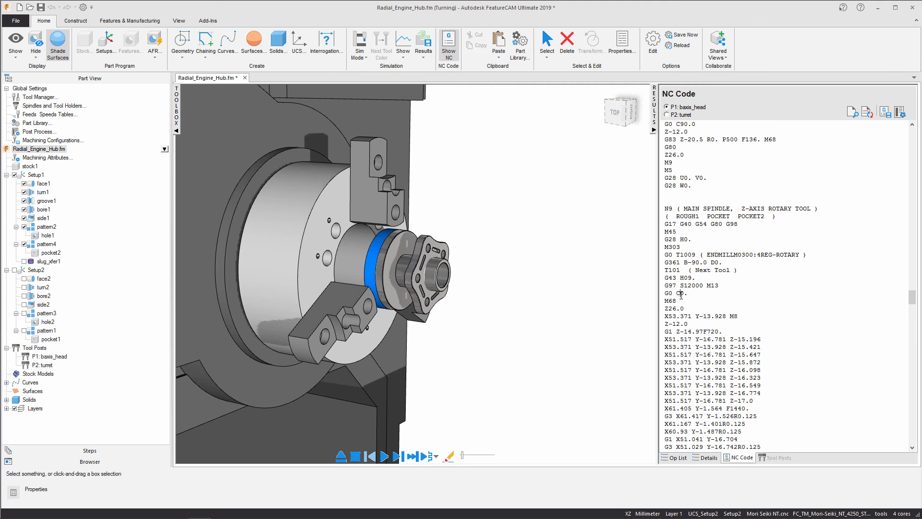
Step: Find the next pocket2 roughing blocks in the NC code and examine the C-axis rotation commanded for each slot
key("ctrl+f")
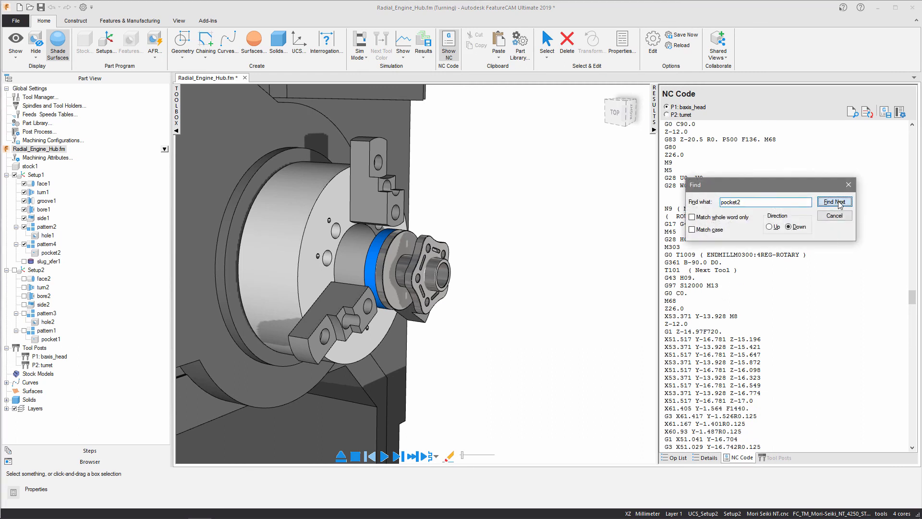
left_click(834, 202)
scroll(825, 294, "down", 4)
scroll(824, 294, "down", 1)
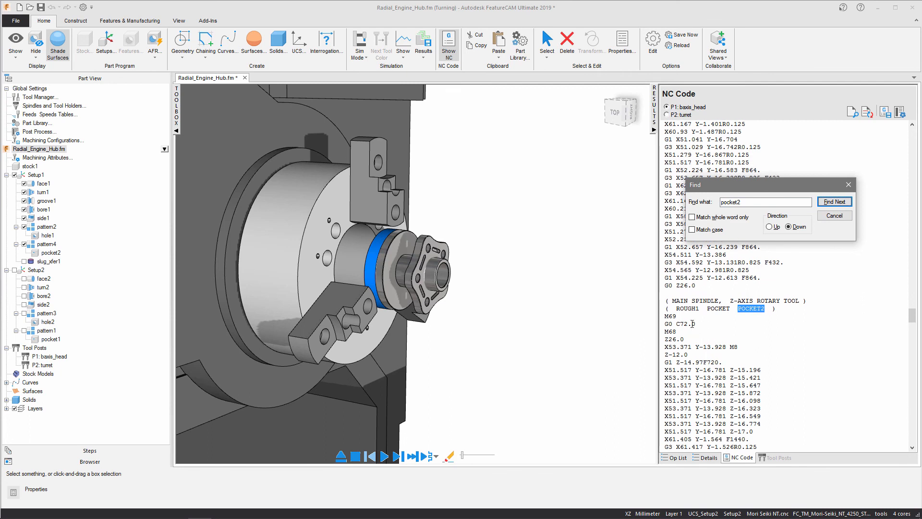
left_click(834, 202)
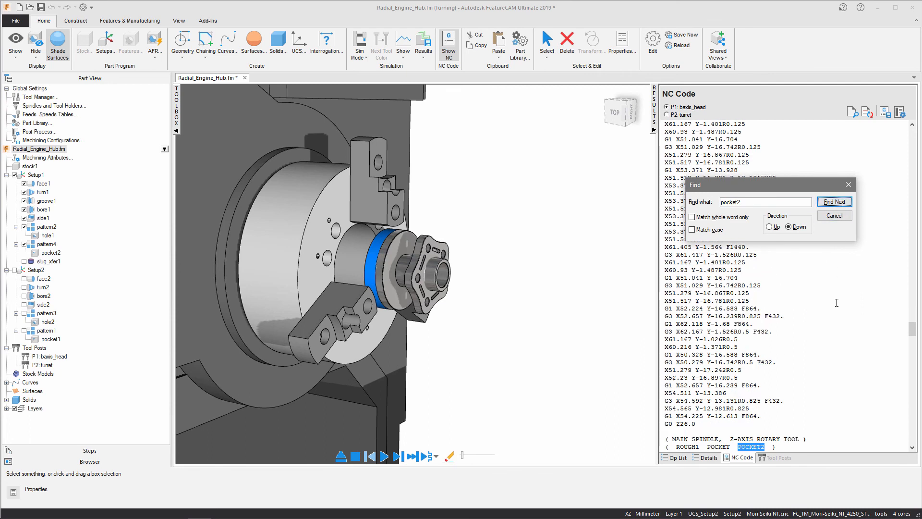
scroll(837, 306, "down", 3)
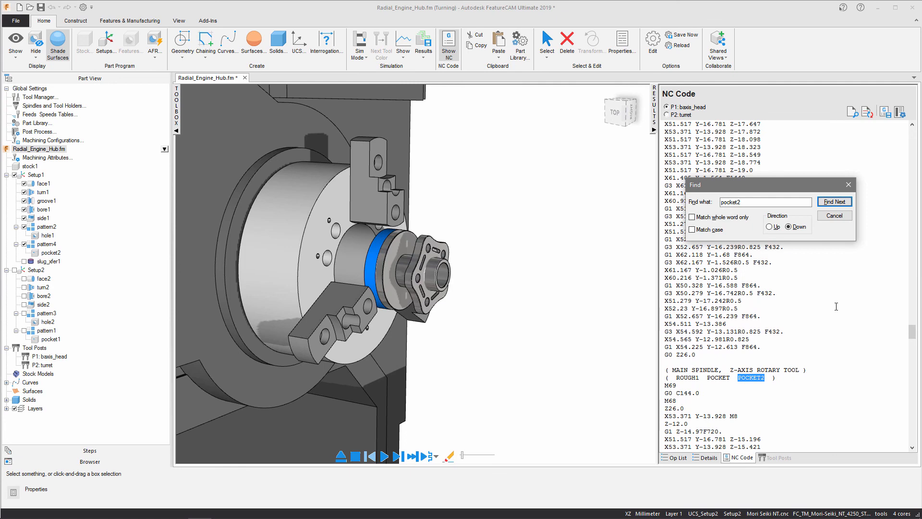